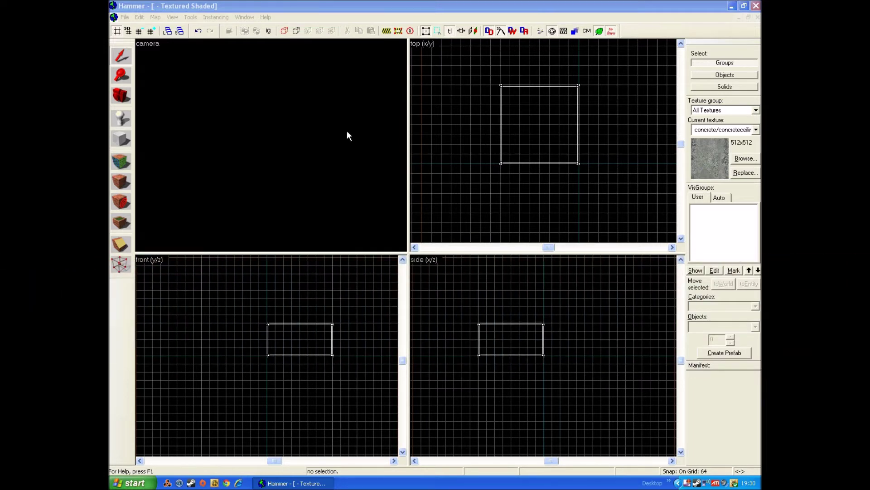
# - Examine the brick room's walls, floor and outer faces in the 3D camera view
pyautogui.click(375, 128)
pyautogui.click(473, 167)
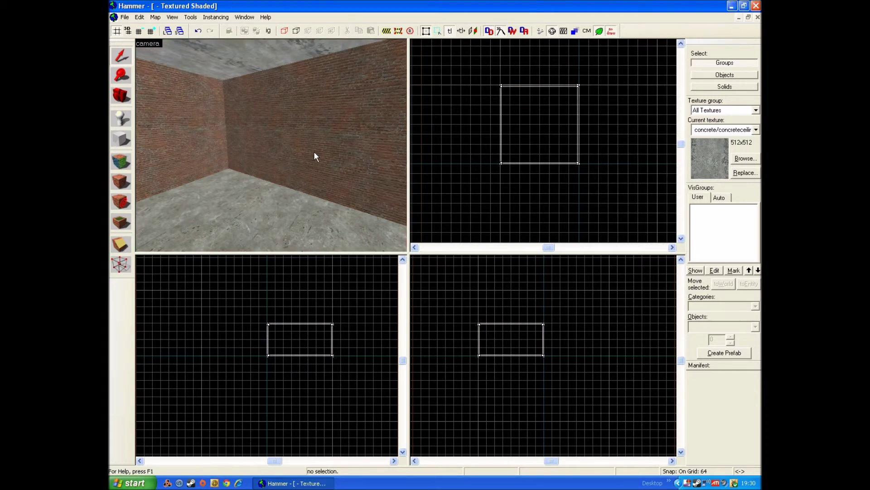
pyautogui.press('Left')
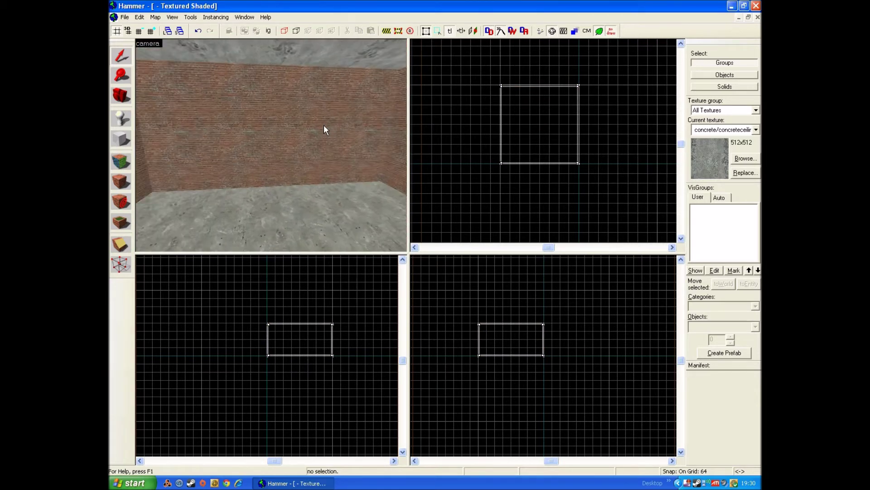
pyautogui.press('Left')
pyautogui.press('s')
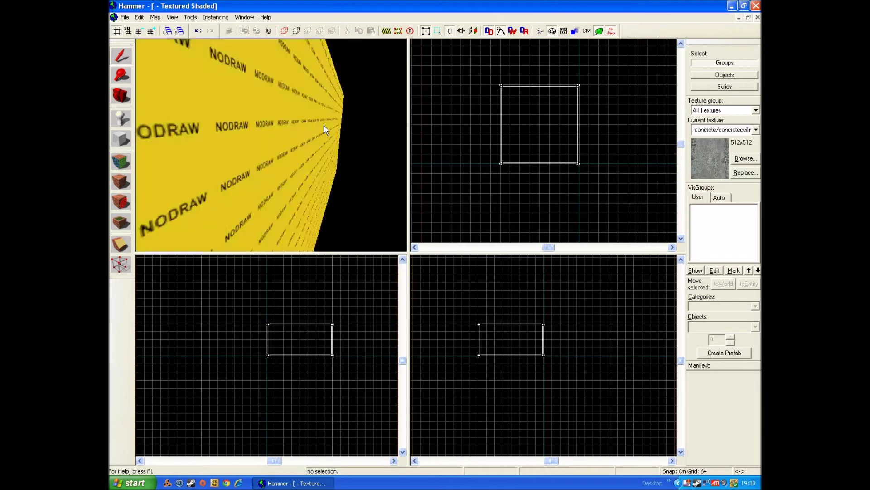
pyautogui.press('Up')
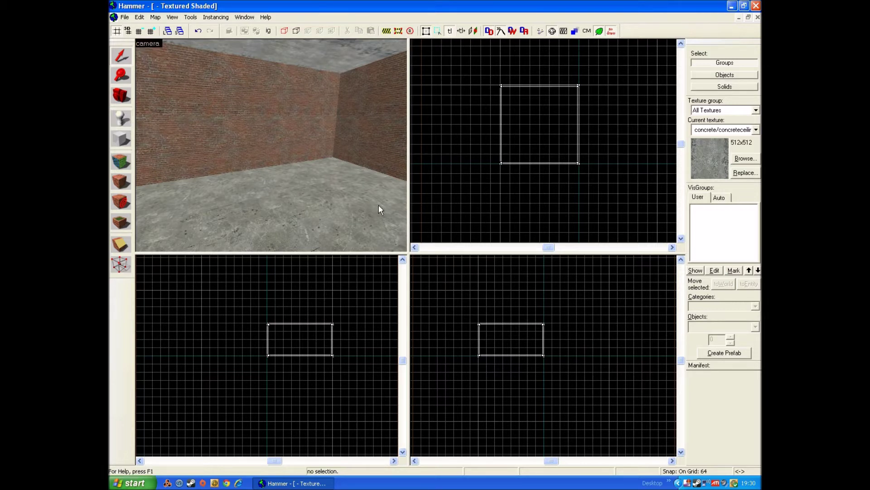
pyautogui.press('Left')
pyautogui.press('Down')
pyautogui.press('Right')
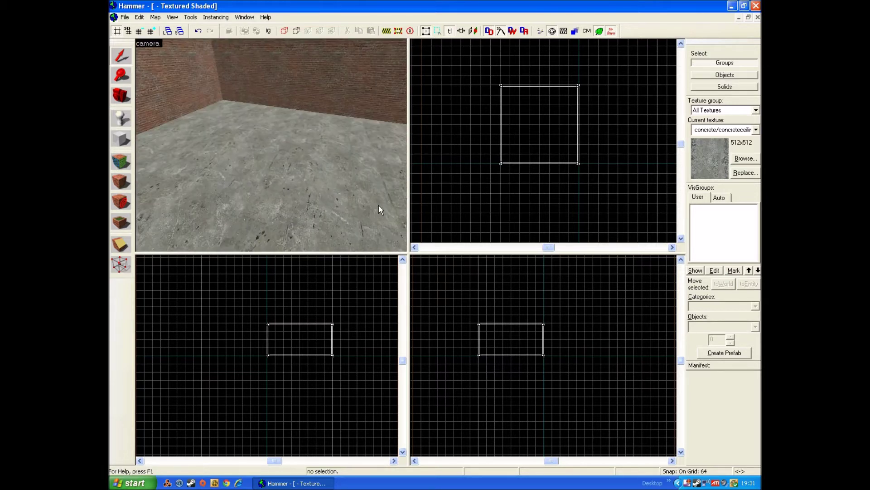
pyautogui.press('Left')
pyautogui.press('Up')
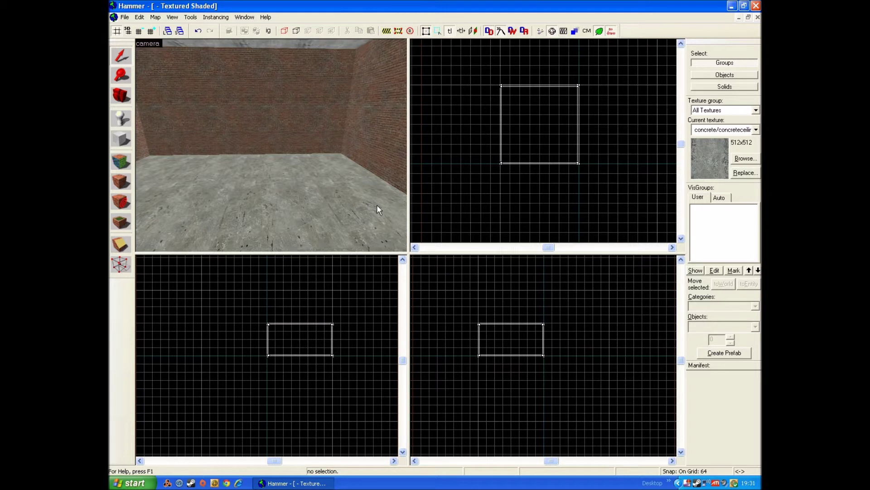
# - Place an info_player_start entity on the concrete floor inside the room
pyautogui.click(121, 118)
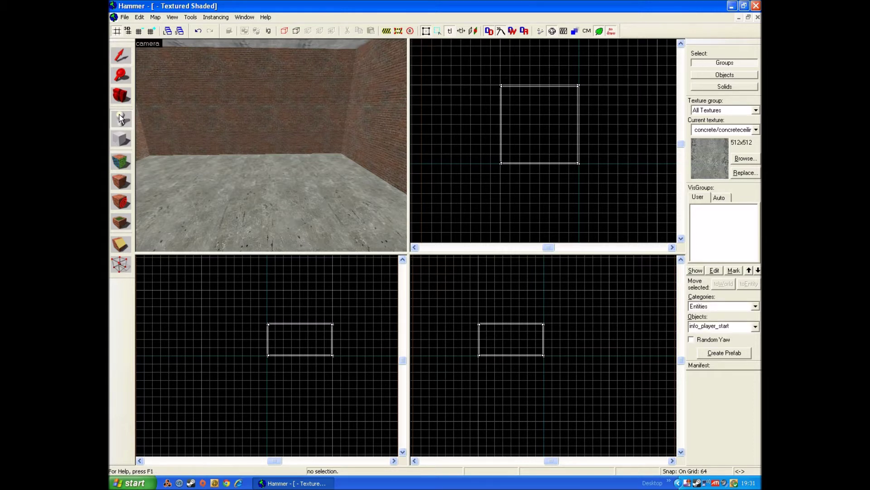
pyautogui.click(253, 196)
# - Examine the placed player start from several sides in the 3D camera view
pyautogui.press('w')
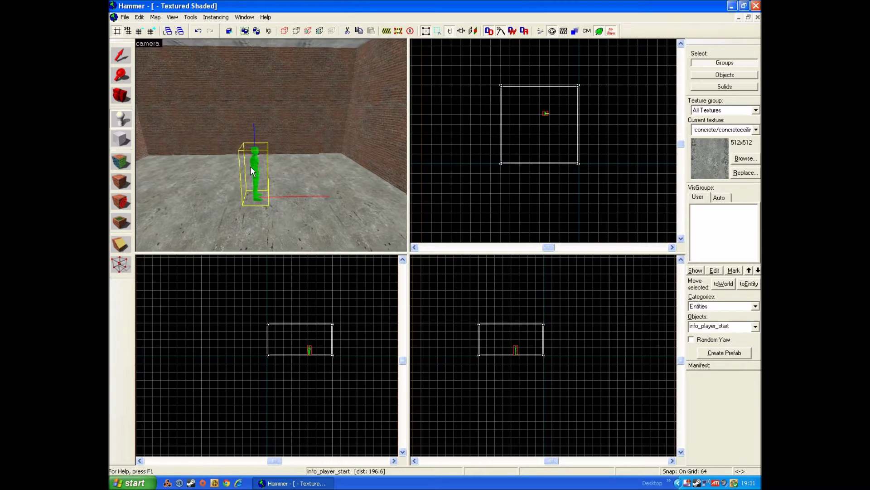
pyautogui.press('d')
pyautogui.press('Left')
pyautogui.press('Down')
pyautogui.press('Up')
pyautogui.press('d')
pyautogui.press('Left')
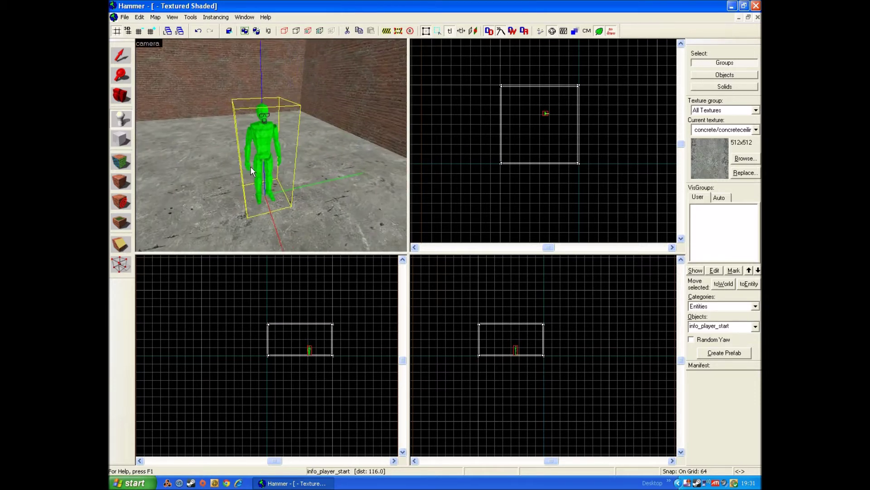
pyautogui.press('w')
pyautogui.press('Up')
pyautogui.press('Down')
pyautogui.press('Left')
pyautogui.press('s')
pyautogui.press('a')
pyautogui.press('Right')
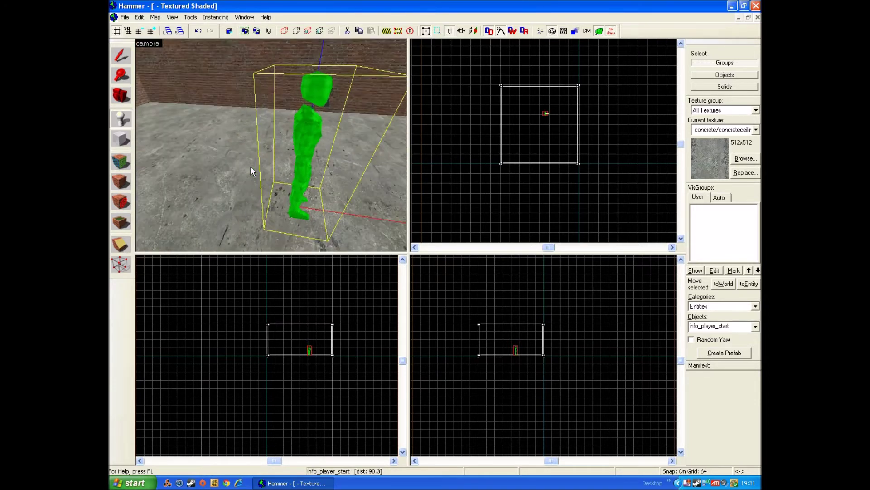
pyautogui.press('d')
pyautogui.press('Left')
pyautogui.press('d')
pyautogui.press('Left')
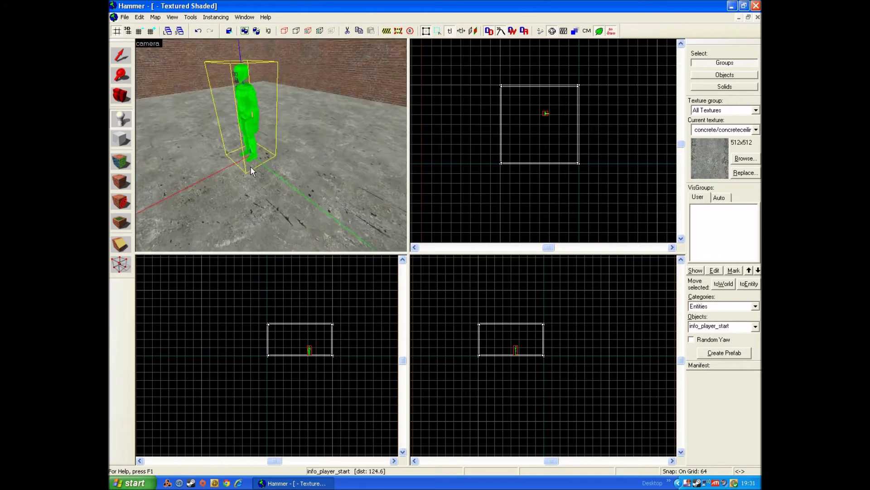
pyautogui.press('a')
pyautogui.press('Right')
pyautogui.press('s')
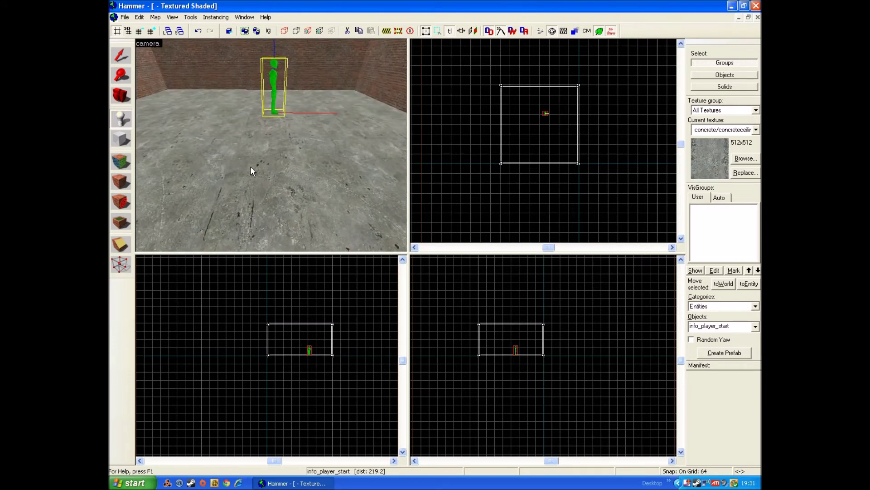
# - Move the info_player_start entity to the middle of the room, at -256, 256 in the top view
pyautogui.scroll(9, 546, 116)
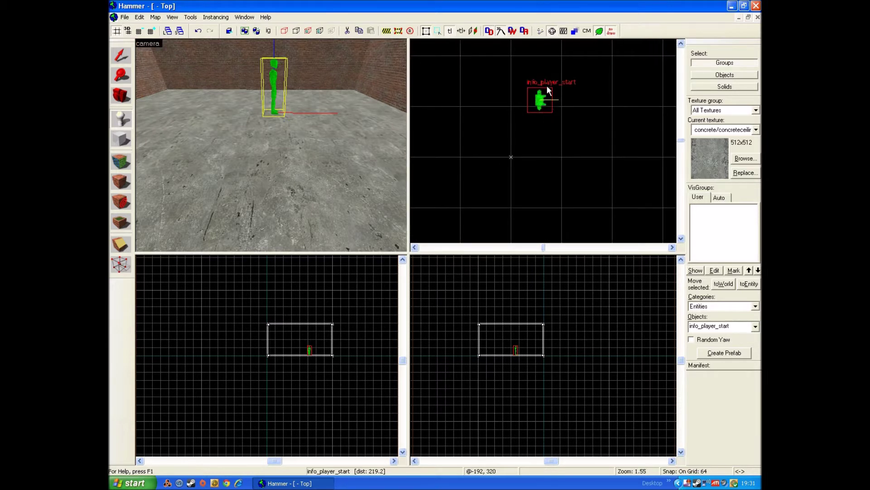
pyautogui.scroll(9, 515, 337)
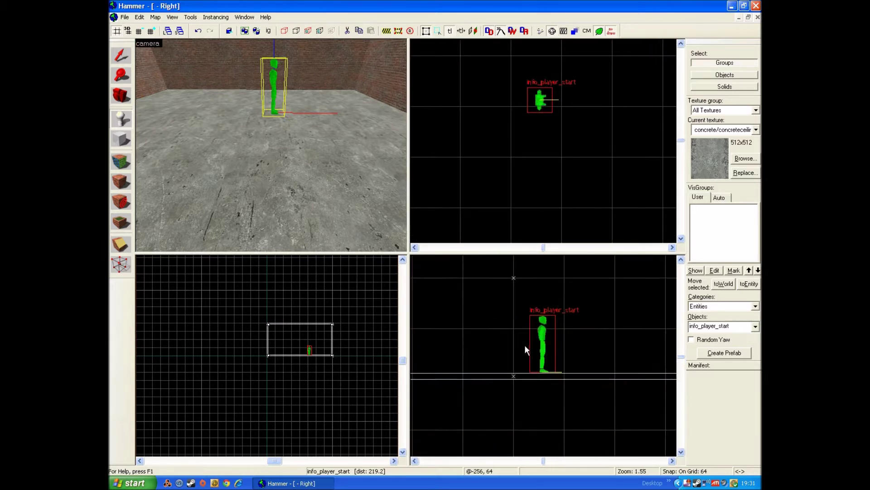
pyautogui.scroll(7, 314, 347)
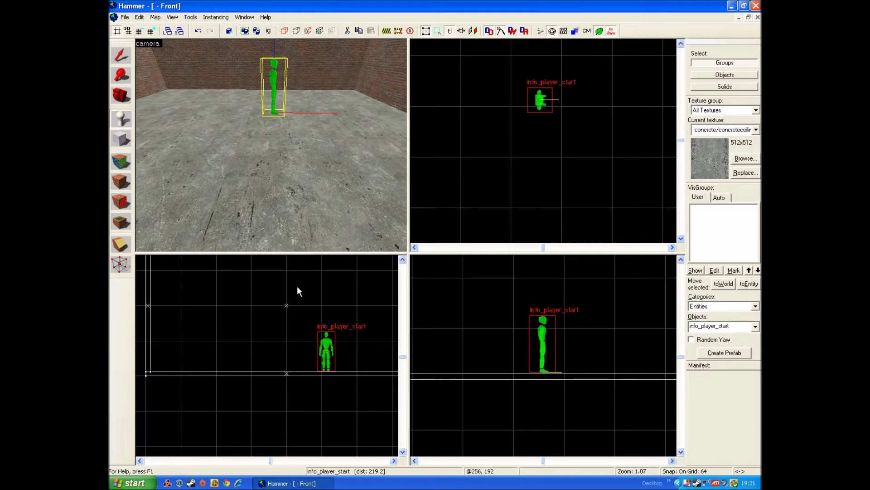
pyautogui.scroll(2, 298, 290)
pyautogui.click(121, 55)
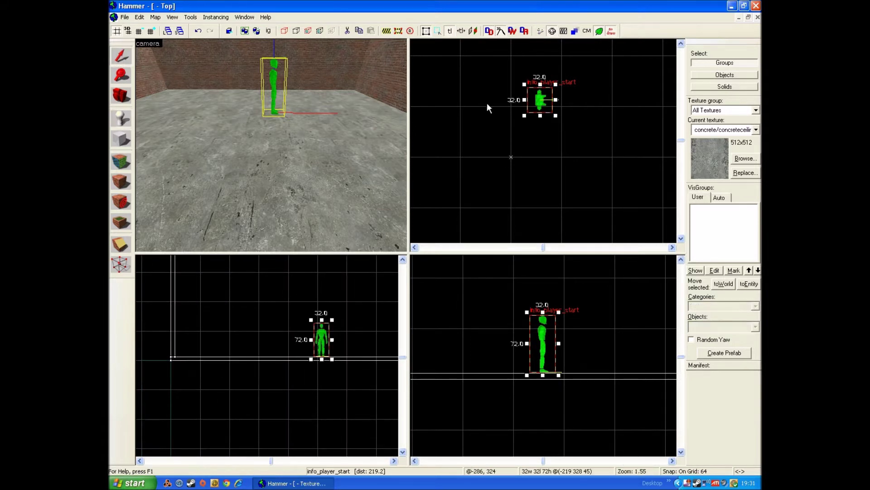
pyautogui.scroll(-1, 561, 108)
pyautogui.moveTo(546, 100); pyautogui.dragTo(531, 149)
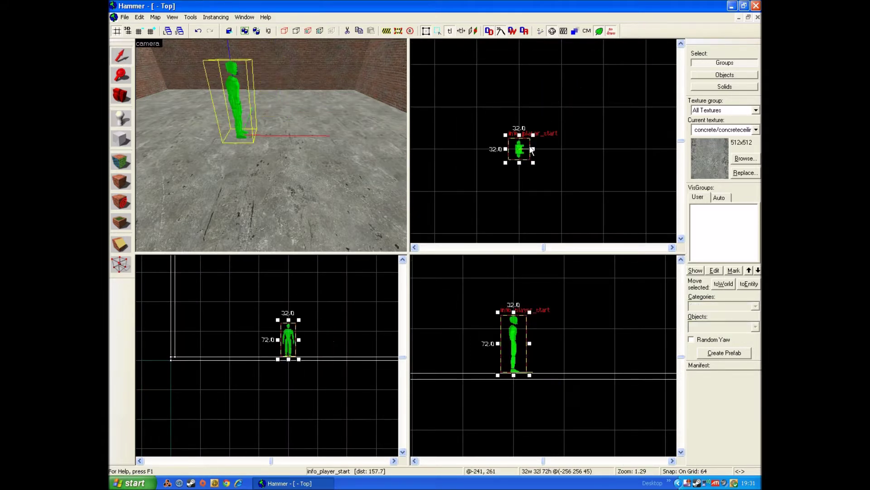
pyautogui.scroll(-1, 531, 150)
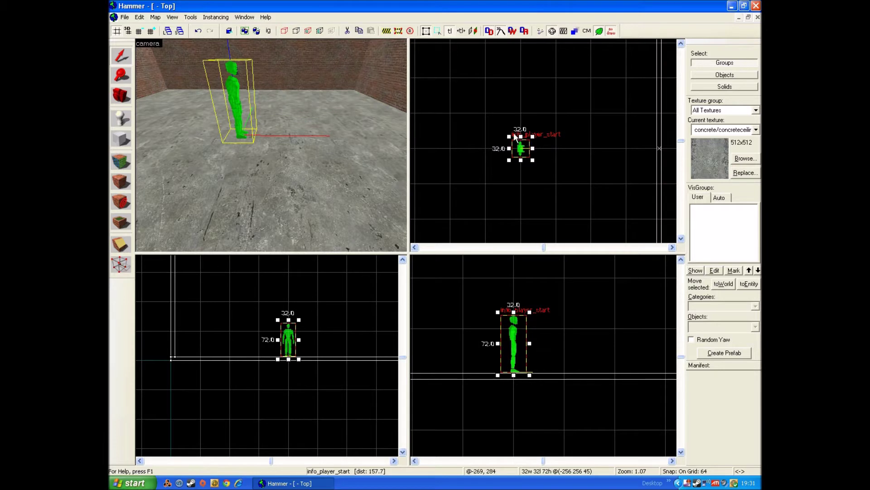
# - Rotate the player start about the vertical axis in the top view to a yaw of about 270 degrees
pyautogui.click(522, 151)
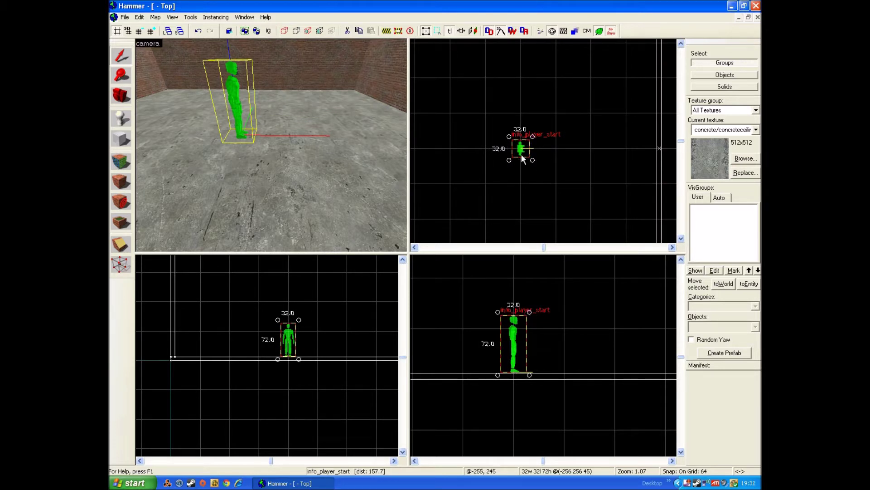
pyautogui.click(521, 155)
pyautogui.click(521, 153)
pyautogui.click(521, 153)
pyautogui.click(521, 153)
pyautogui.click(521, 155)
pyautogui.moveTo(510, 164); pyautogui.dragTo(510, 135)
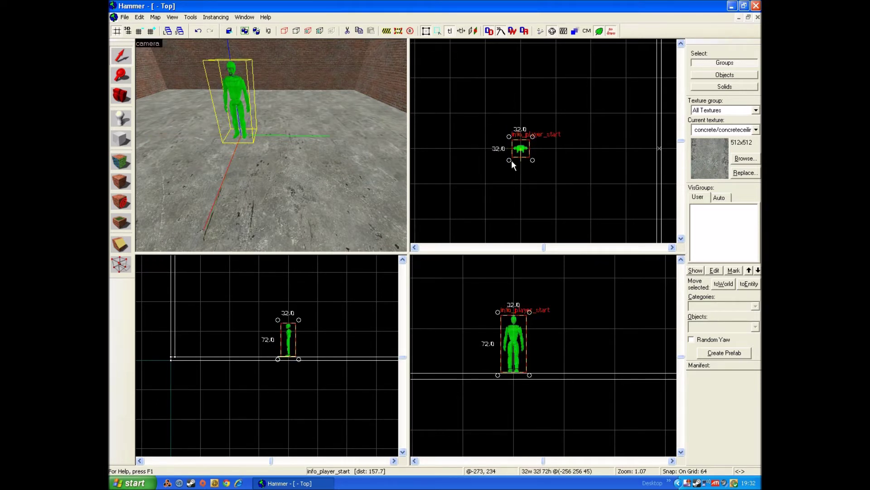
pyautogui.scroll(-3, 534, 139)
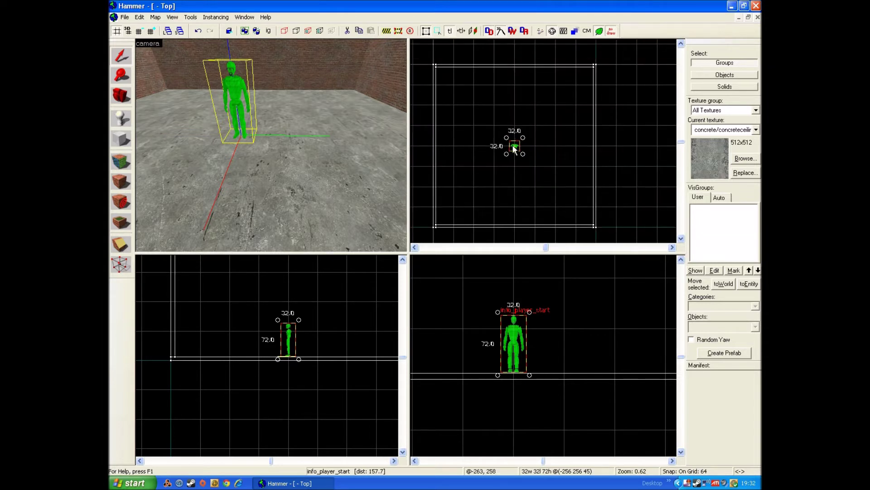
pyautogui.scroll(3, 512, 146)
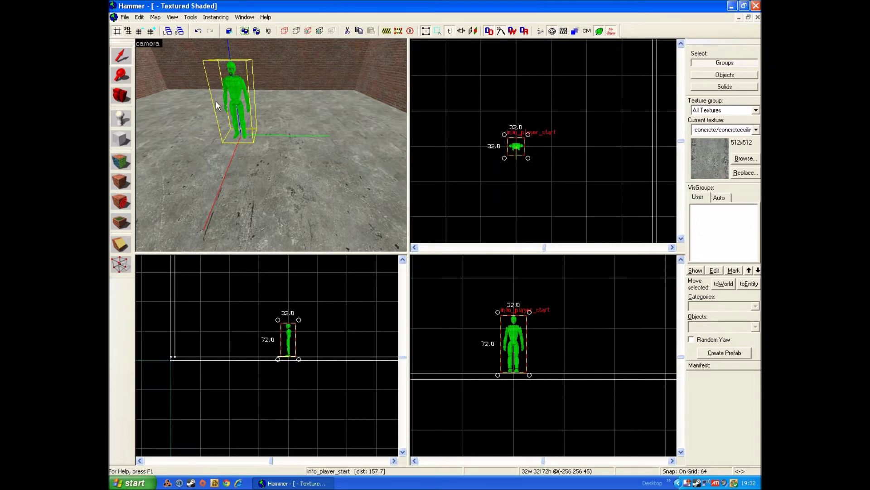
# - Check the rotated player start's facing direction from the front and side in the 3D camera view
pyautogui.press('a')
pyautogui.press('s')
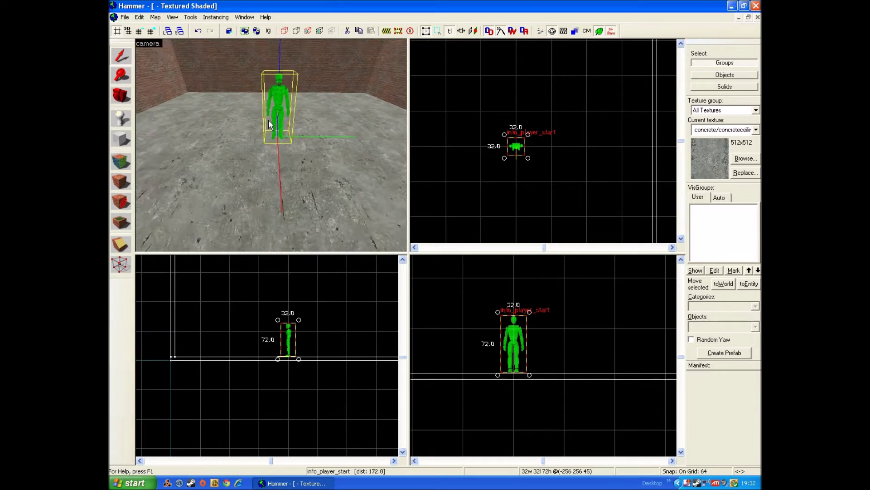
pyautogui.press('w')
pyautogui.press('a')
pyautogui.press('Right')
pyautogui.press('Up')
pyautogui.press('a')
pyautogui.press('Right')
pyautogui.press('Down')
pyautogui.press('s')
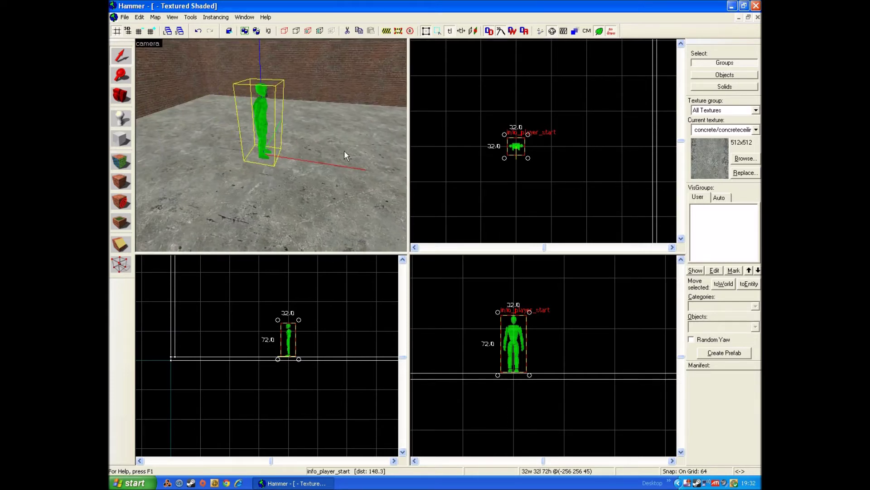
# - Open the player start's object properties and position the dialog so the entity stays visible in the 3D view
pyautogui.click(520, 147)
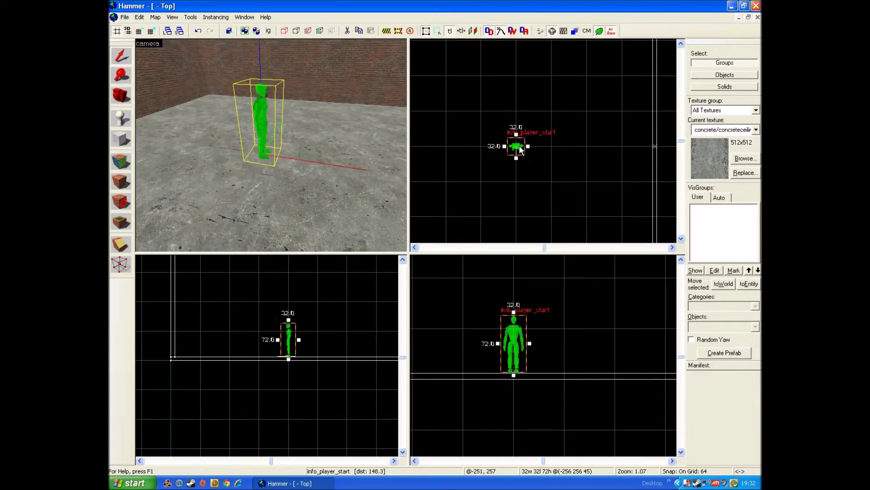
pyautogui.click(519, 146)
pyautogui.click(520, 146)
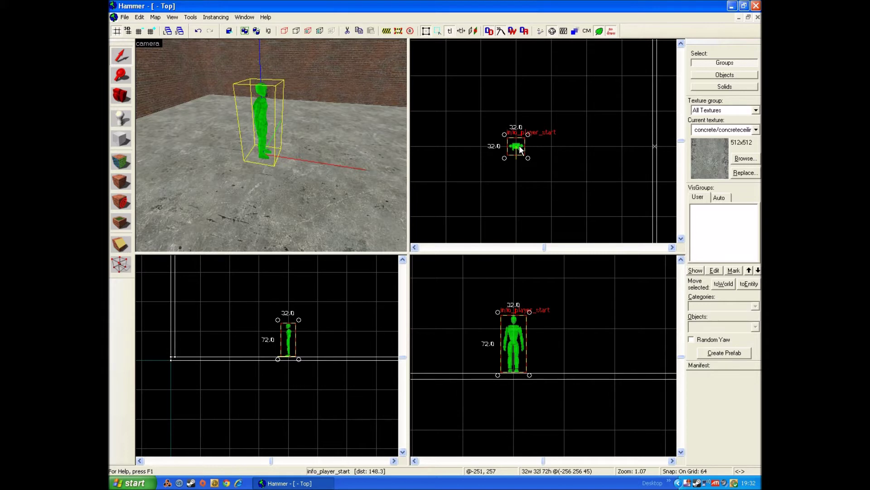
pyautogui.doubleClick(520, 149)
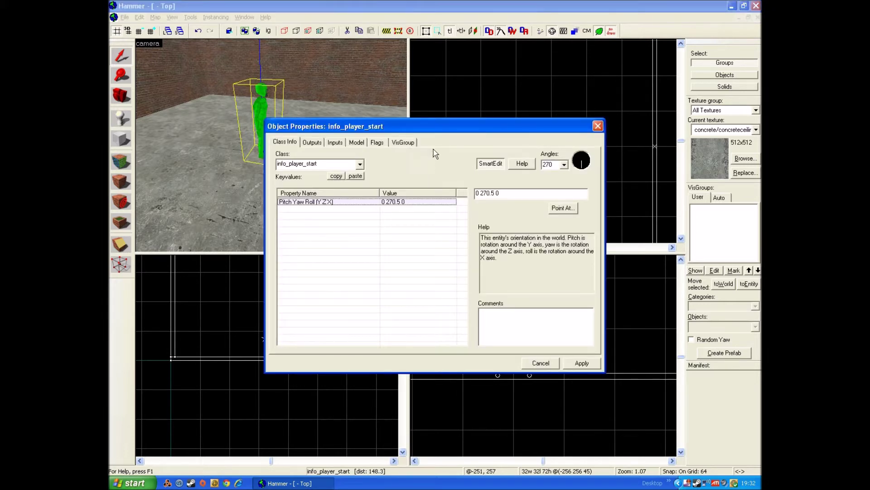
pyautogui.moveTo(448, 132); pyautogui.dragTo(521, 142)
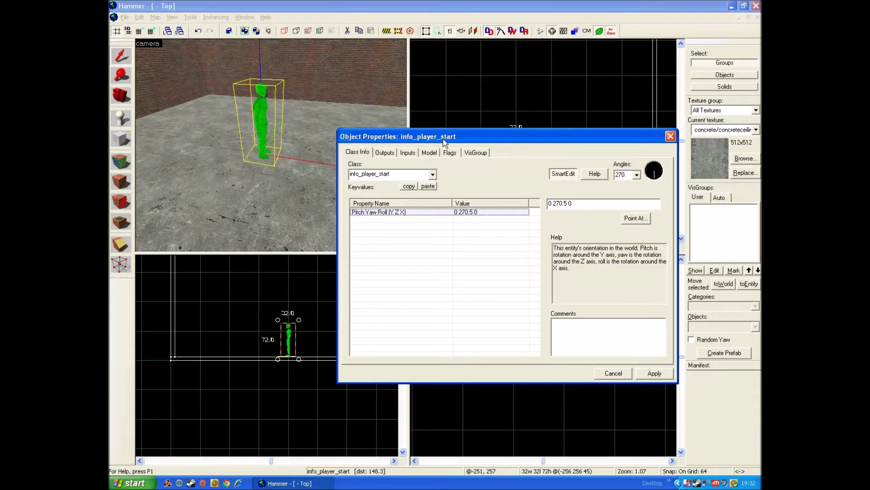
pyautogui.moveTo(457, 137); pyautogui.dragTo(448, 129)
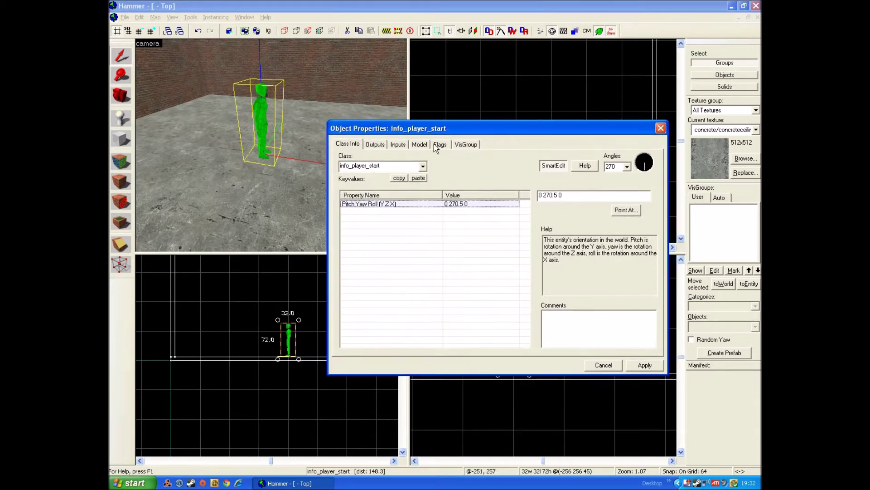
pyautogui.click(272, 91)
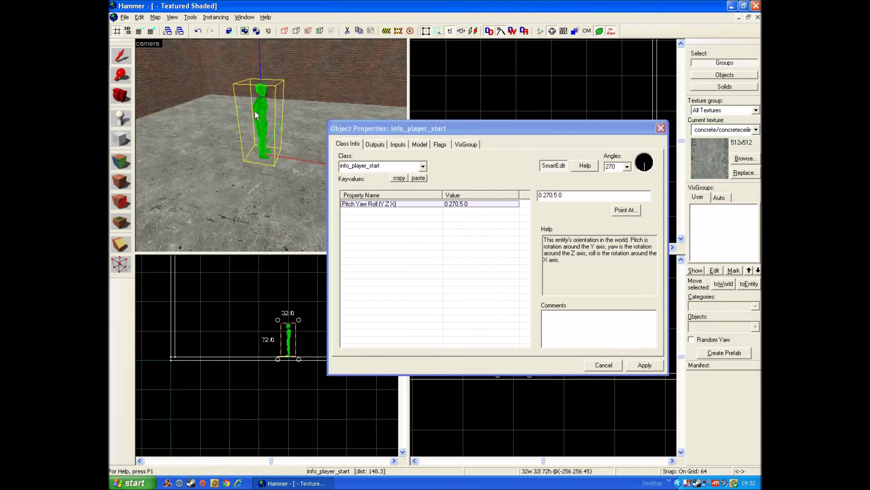
# - Browse the available entity classes, keep info_player_start, and apply and close the object properties
pyautogui.click(421, 167)
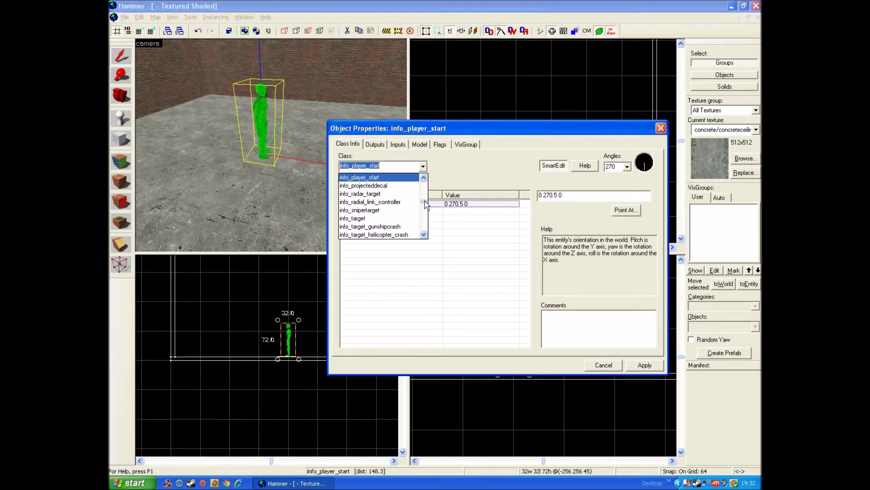
pyautogui.moveTo(425, 200); pyautogui.dragTo(423, 196)
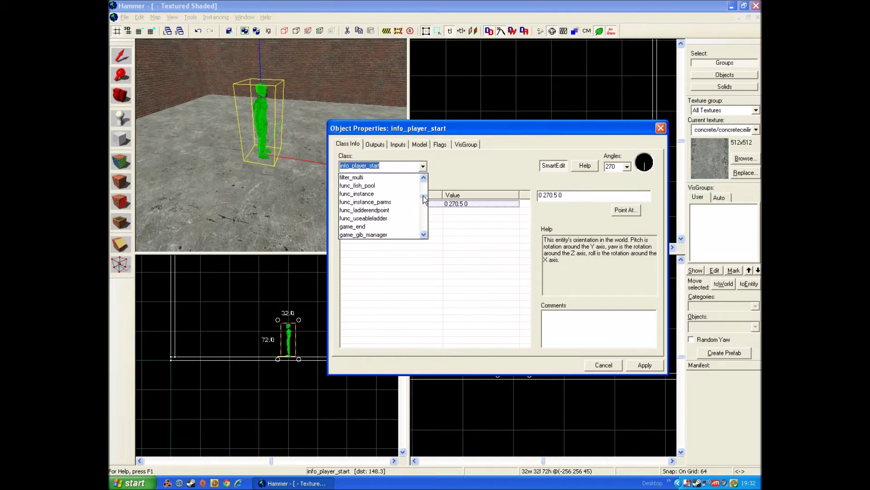
pyautogui.click(440, 167)
pyautogui.click(331, 168)
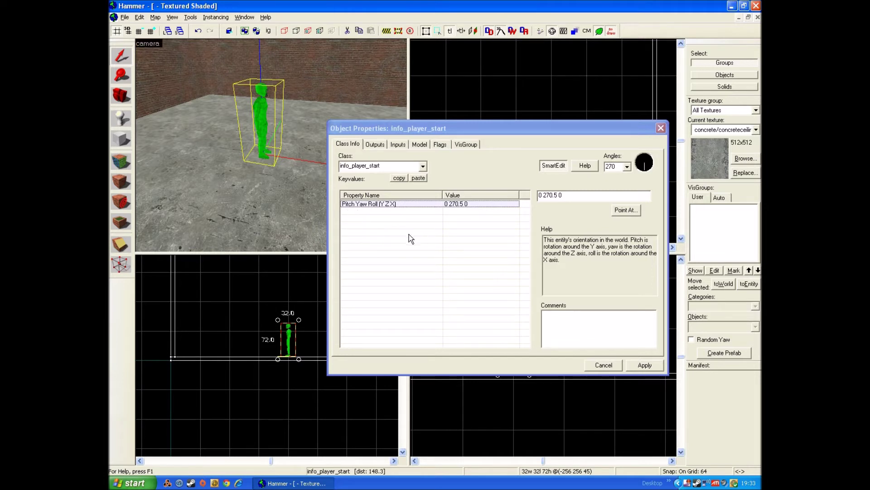
pyautogui.click(640, 367)
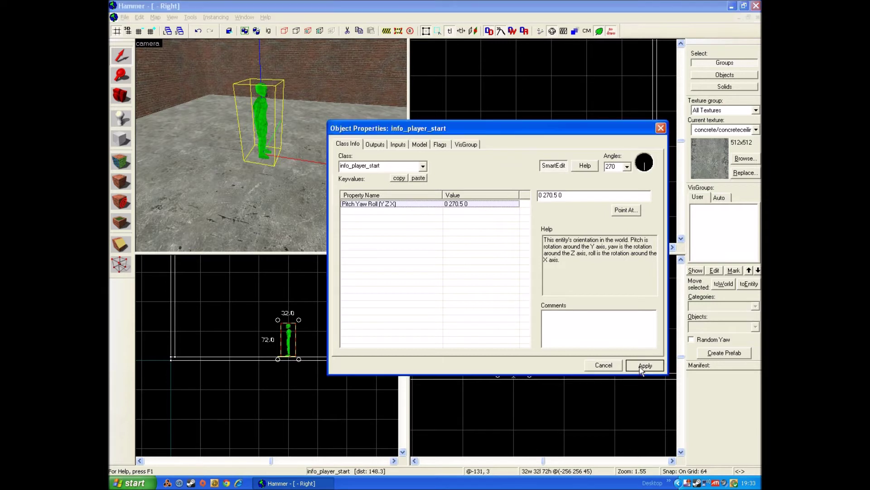
pyautogui.click(620, 368)
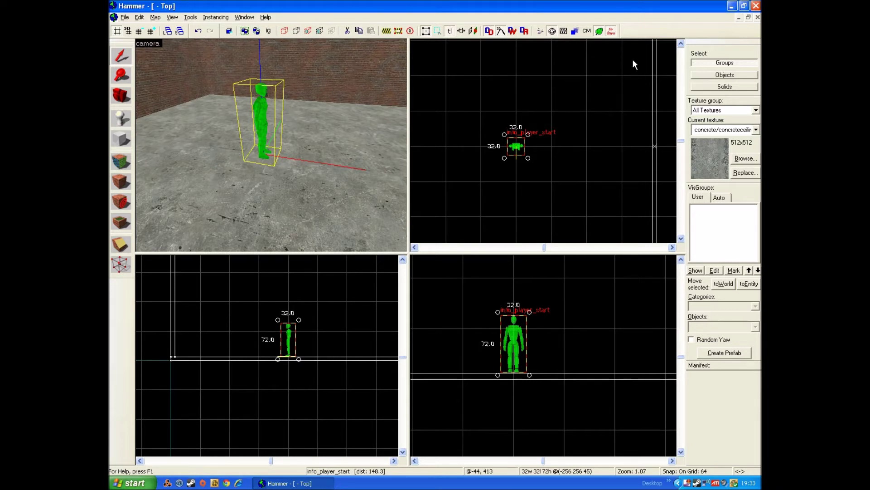
# - Check the selected player start's placement and facing direction in the room from farther back and another angle in the 3D camera view
pyautogui.click(510, 148)
pyautogui.click(519, 146)
pyautogui.press('s')
pyautogui.press('a')
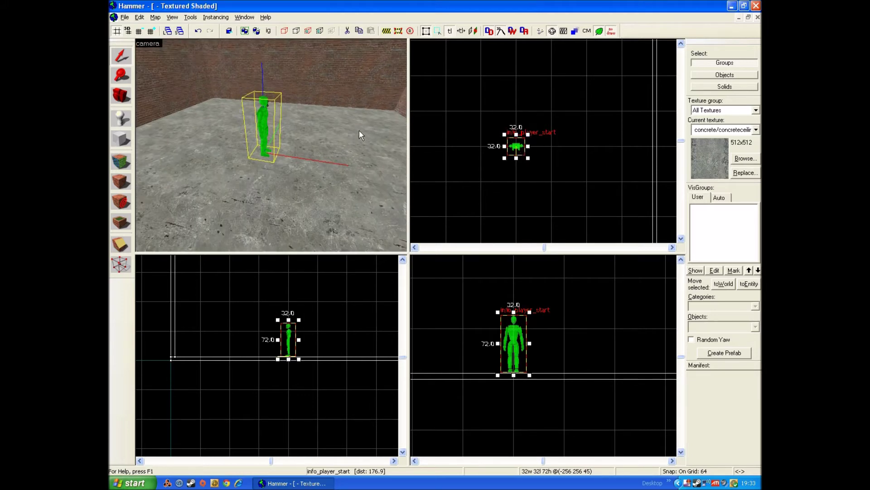
pyautogui.press('Right')
pyautogui.press('a')
pyautogui.press('Right')
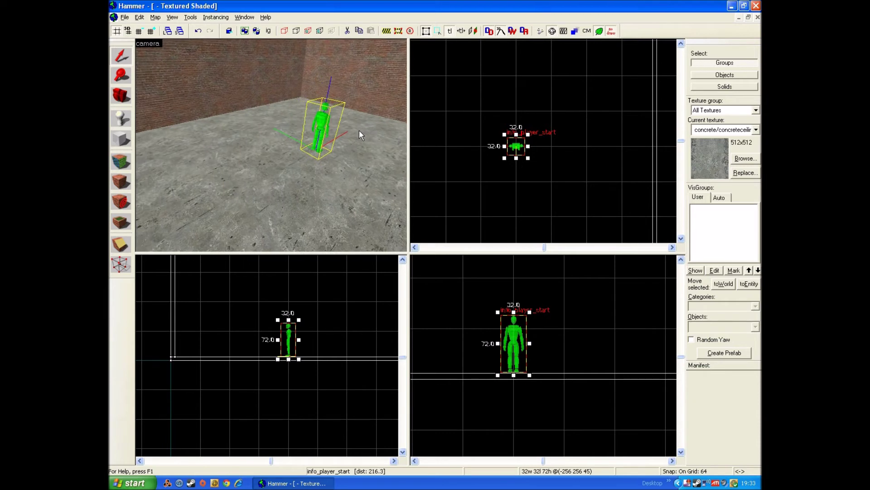
# - Save the map to the Desktop as a Valve Map File named test
pyautogui.hotkey('ctrl', 's')
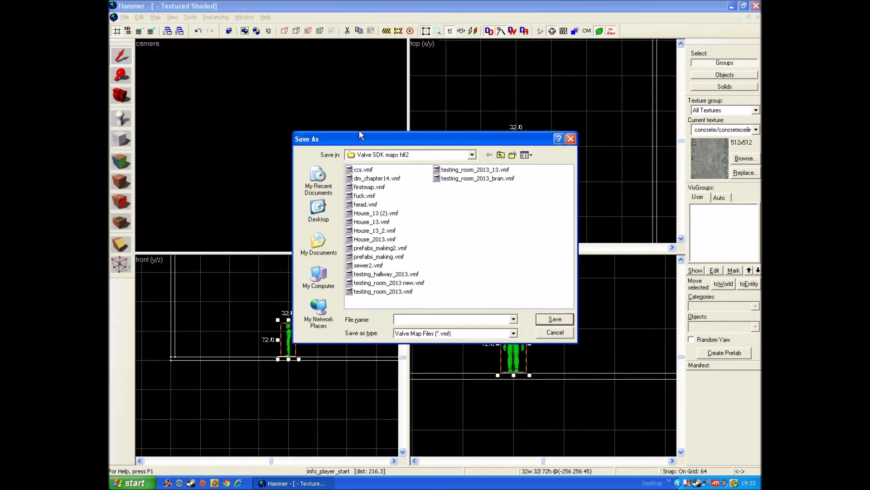
pyautogui.click(318, 210)
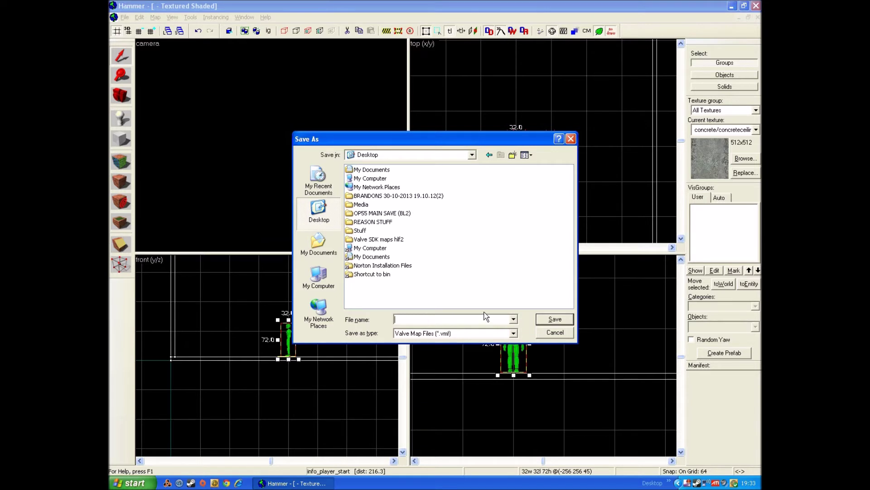
pyautogui.write('test')
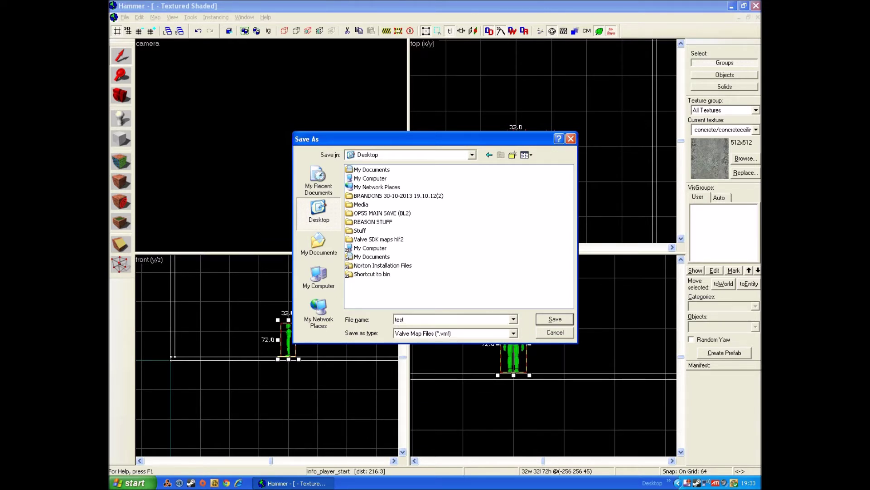
pyautogui.click(552, 320)
# - Compile the map with "Don't run the game after compiling" enabled, then review the compile log and close it
pyautogui.press('F9')
pyautogui.moveTo(436, 143); pyautogui.dragTo(443, 104)
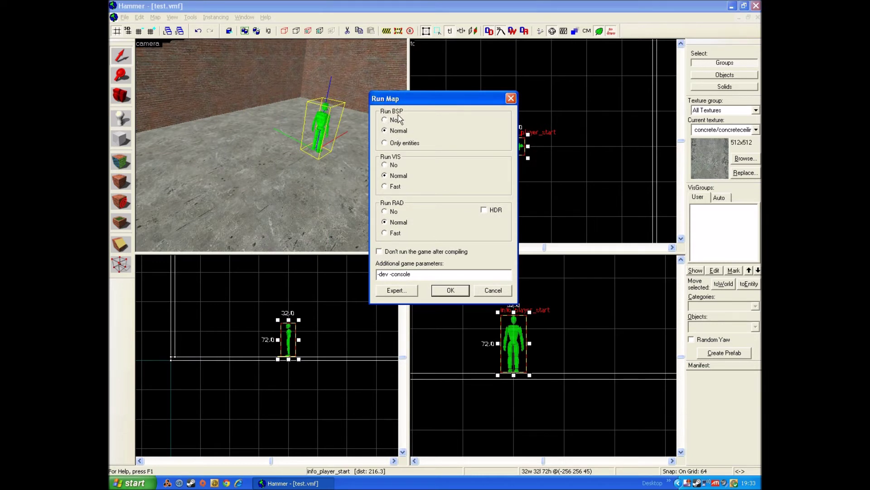
pyautogui.doubleClick(413, 274)
pyautogui.click(419, 275)
pyautogui.click(379, 251)
pyautogui.moveTo(444, 94); pyautogui.dragTo(506, 76)
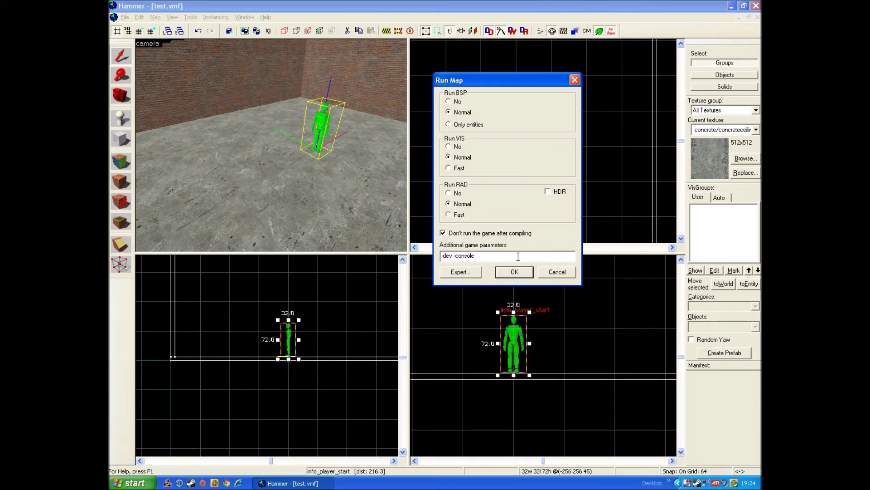
pyautogui.click(516, 273)
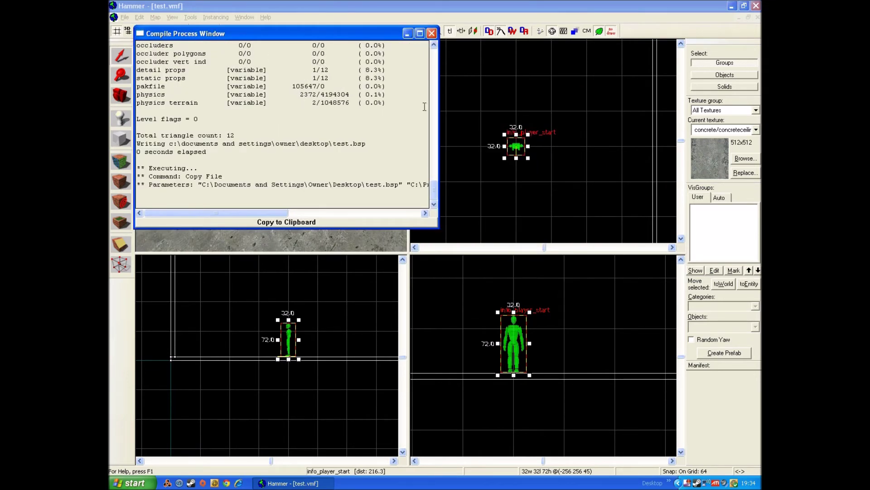
pyautogui.moveTo(434, 194); pyautogui.dragTo(431, 138)
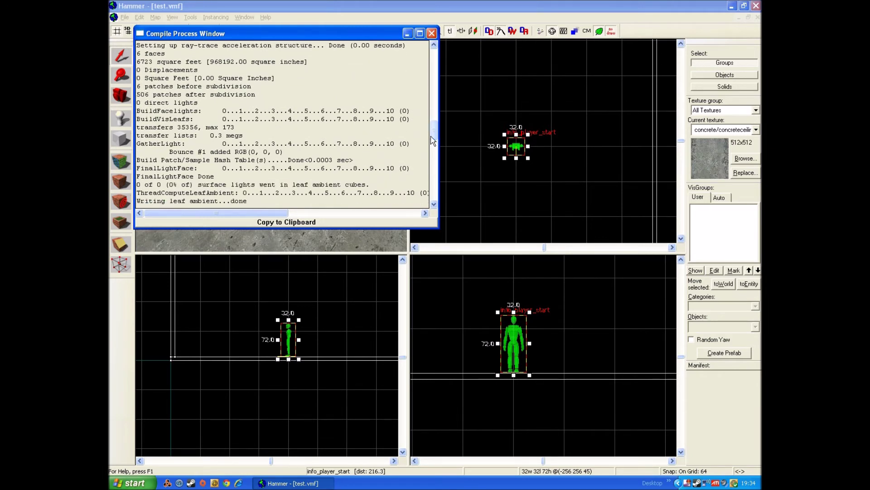
pyautogui.click(431, 33)
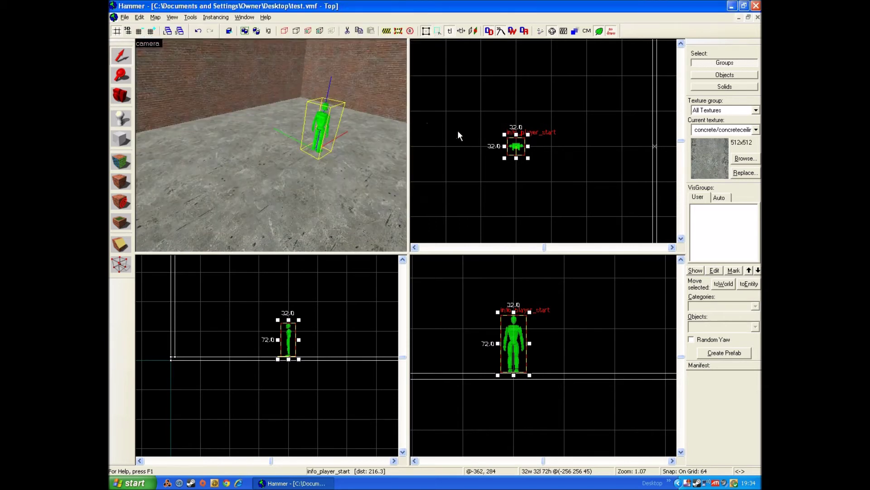
# - Recompile the map with "Don't run the game after compiling" disabled and walk forward through the brick room in the launched game
pyautogui.press('F9')
pyautogui.click(371, 291)
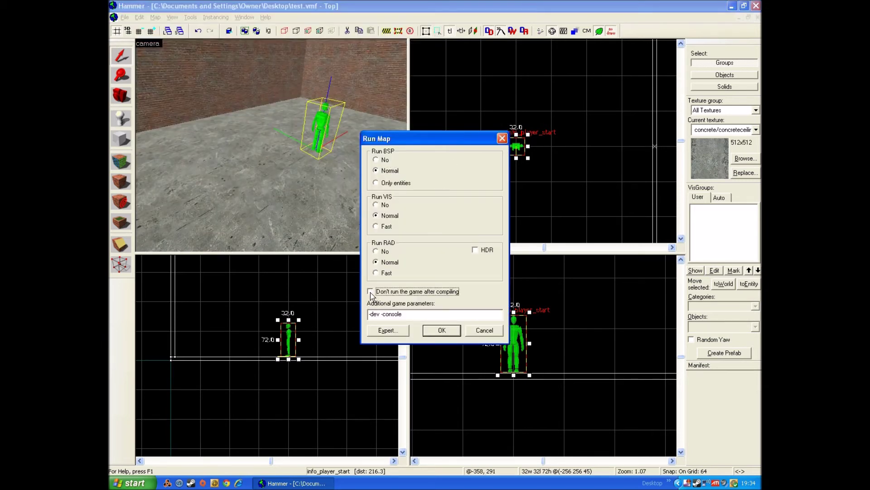
pyautogui.click(441, 331)
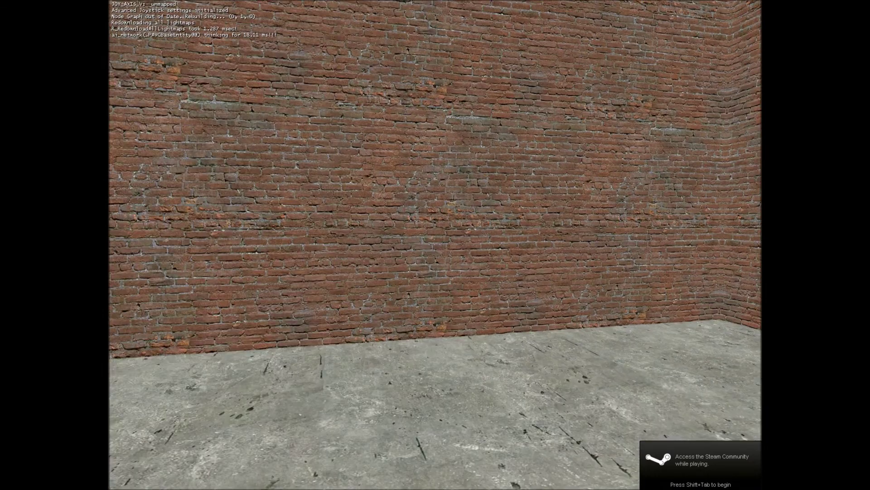
pyautogui.press('w')
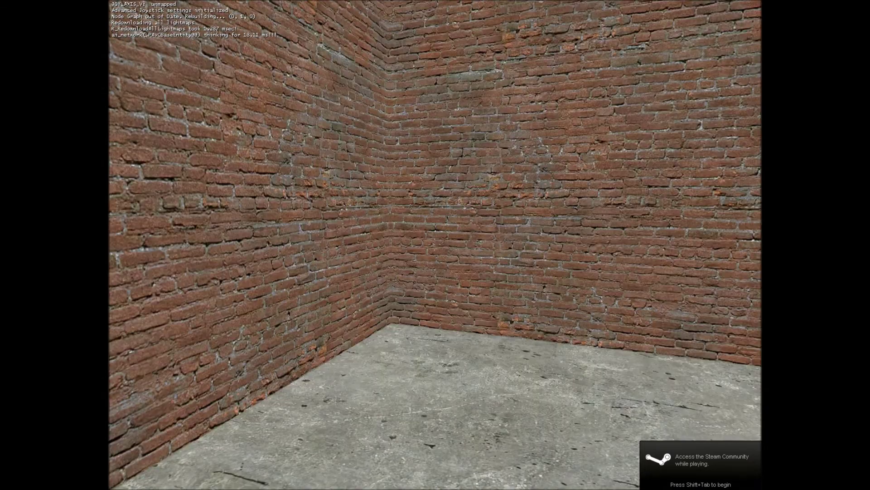